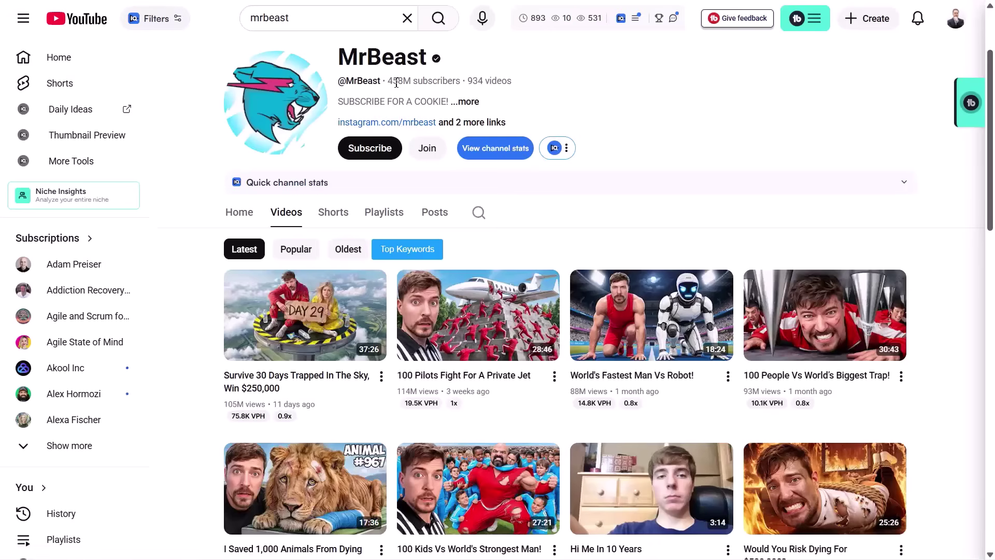
Highlight and then clear the MrBeast channel's subscriber count
double_click(395, 81)
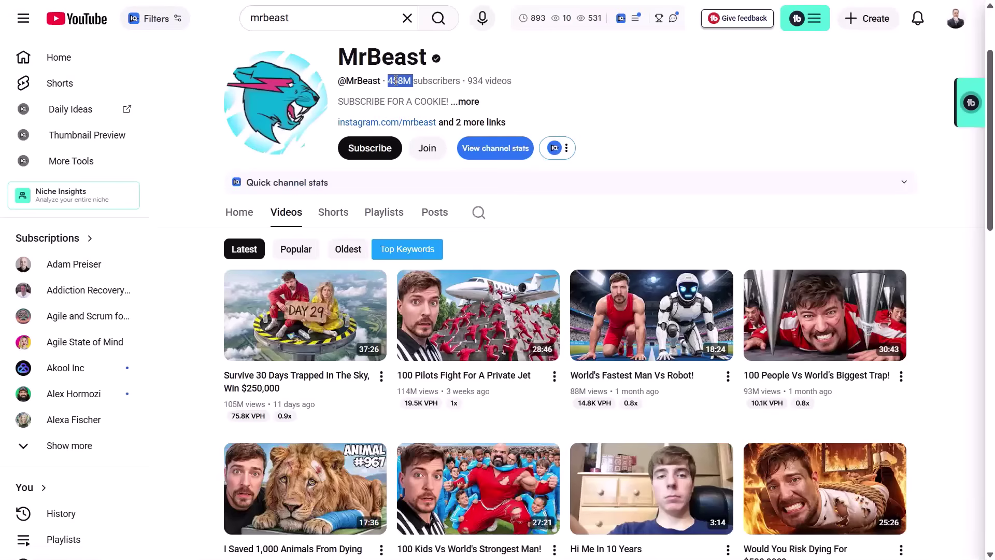
click(626, 98)
scroll(626, 98, down, 2)
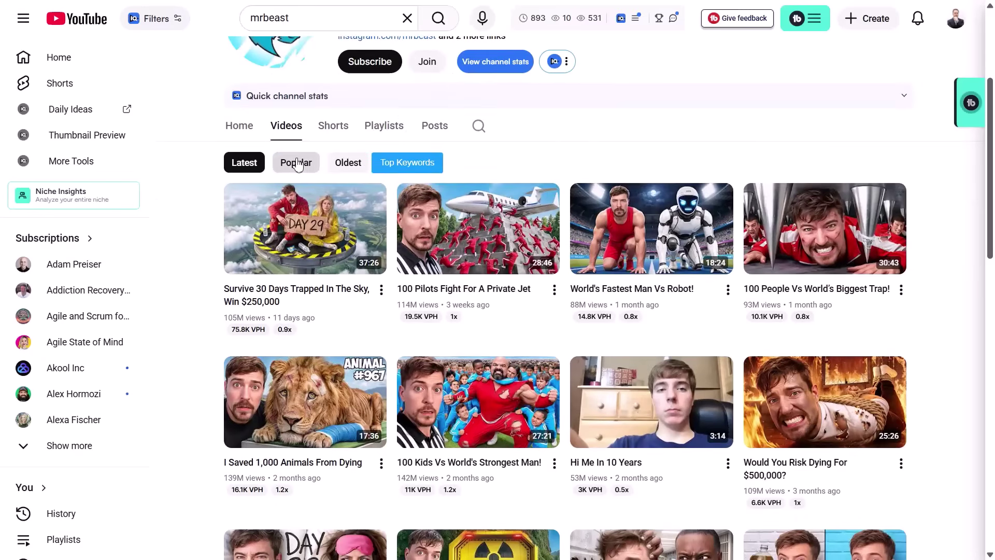
Filter the channel's videos to Popular and browse down through the thumbnail grid
click(306, 164)
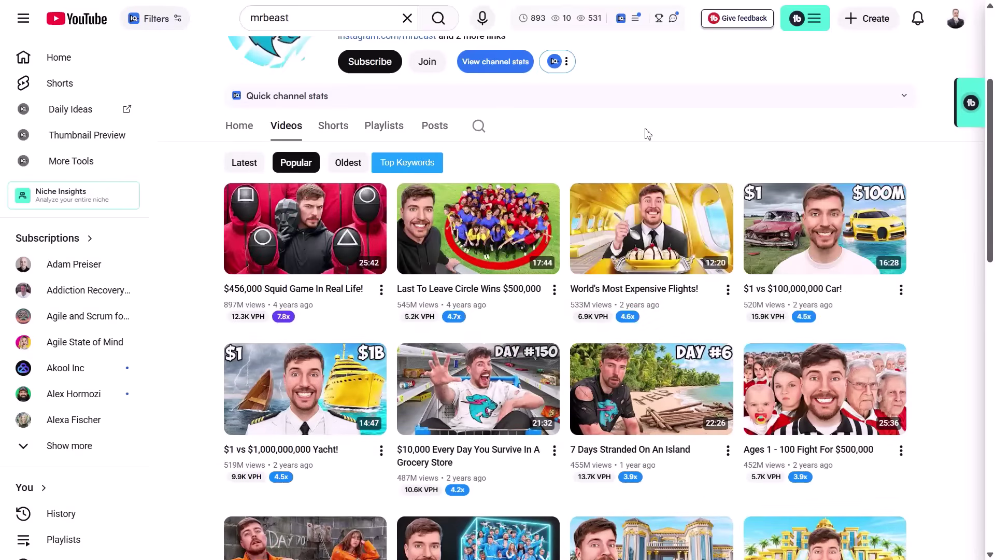
scroll(646, 133, down, 2)
scroll(647, 133, down, 2)
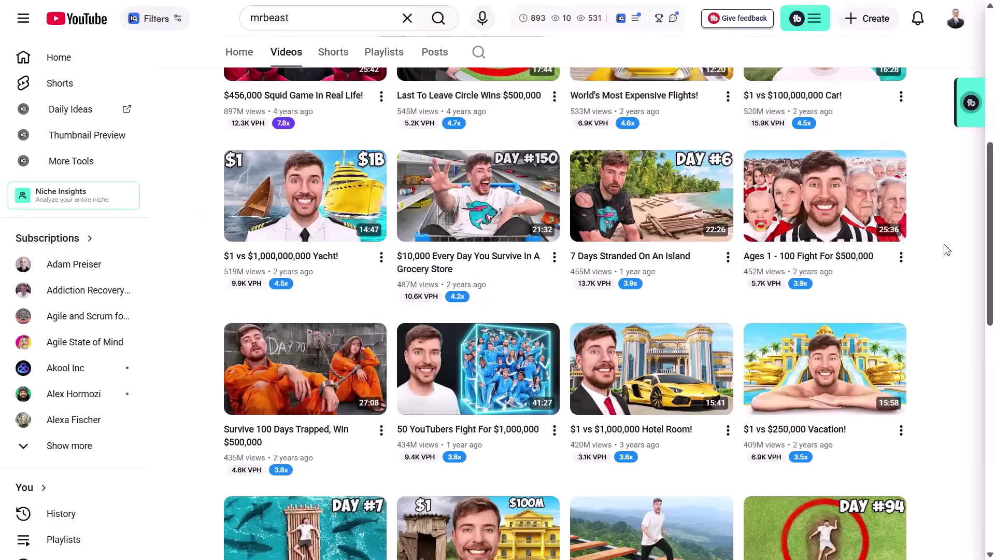
scroll(947, 250, down, 2)
scroll(948, 250, down, 1)
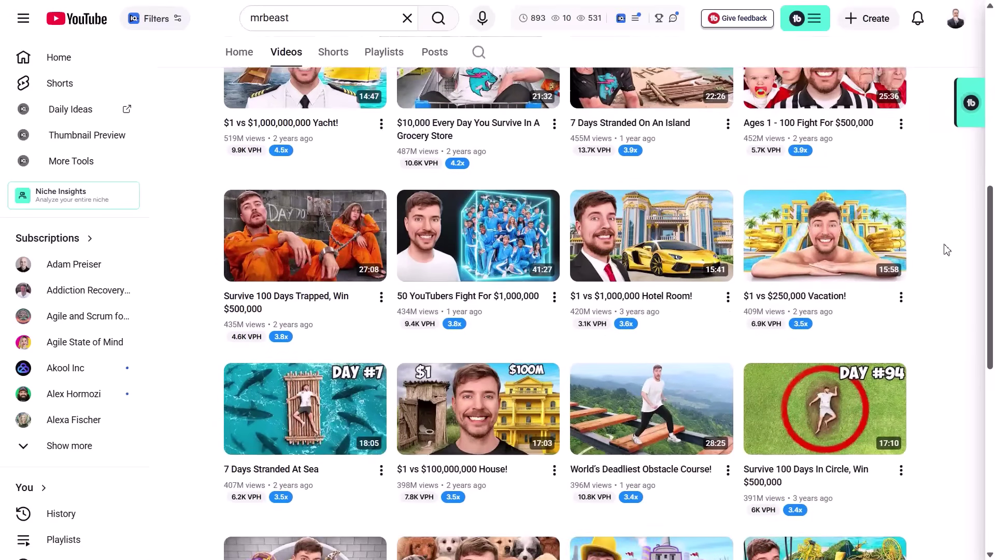
scroll(947, 250, down, 3)
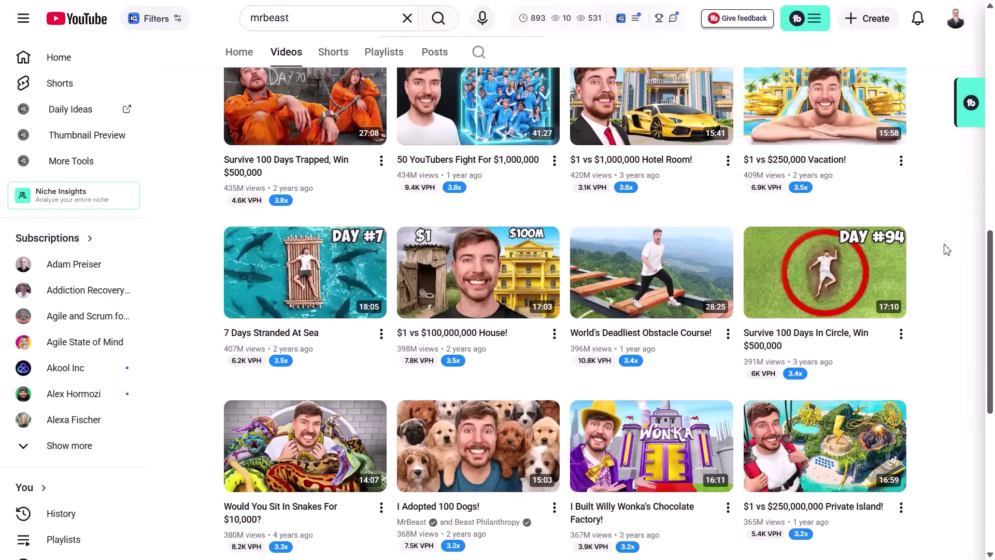
scroll(947, 250, down, 2)
scroll(948, 250, down, 1)
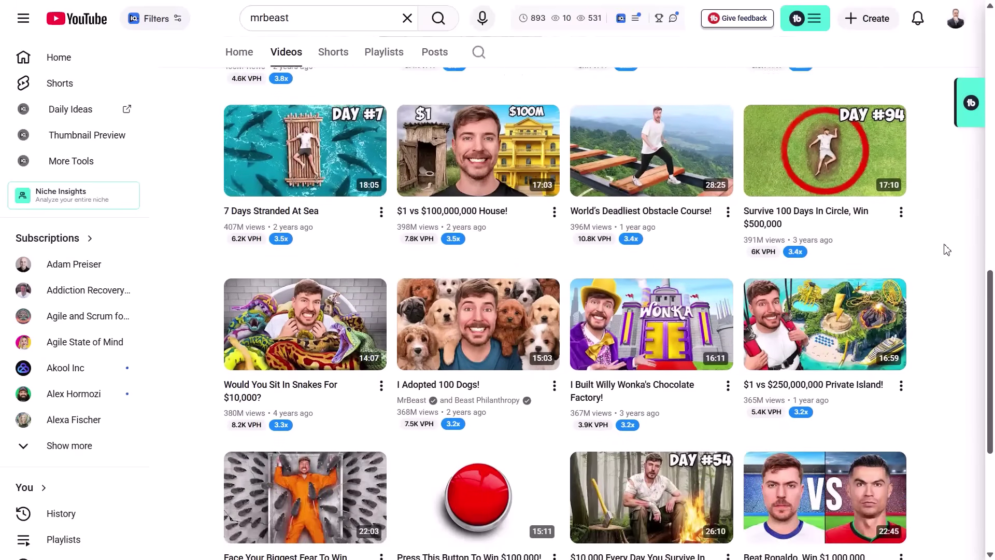
scroll(947, 250, down, 3)
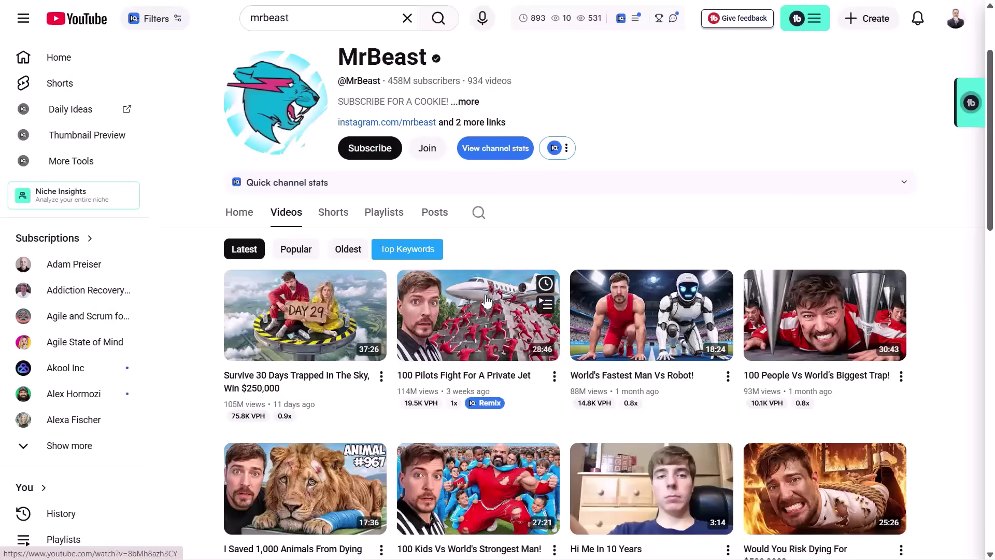
Highlight the subscriber count again, clear it, and scroll down the channel page
double_click(396, 81)
click(625, 99)
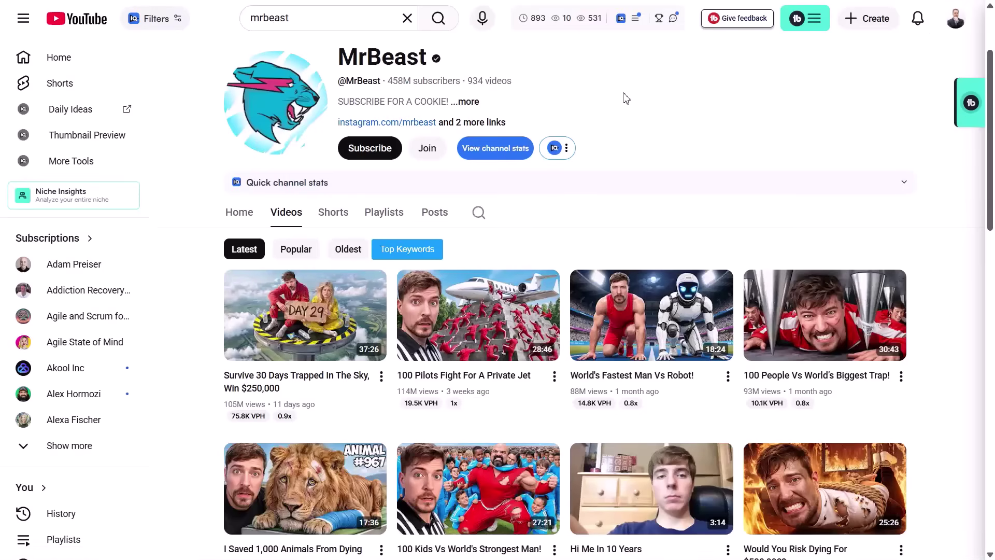
scroll(624, 97, down, 2)
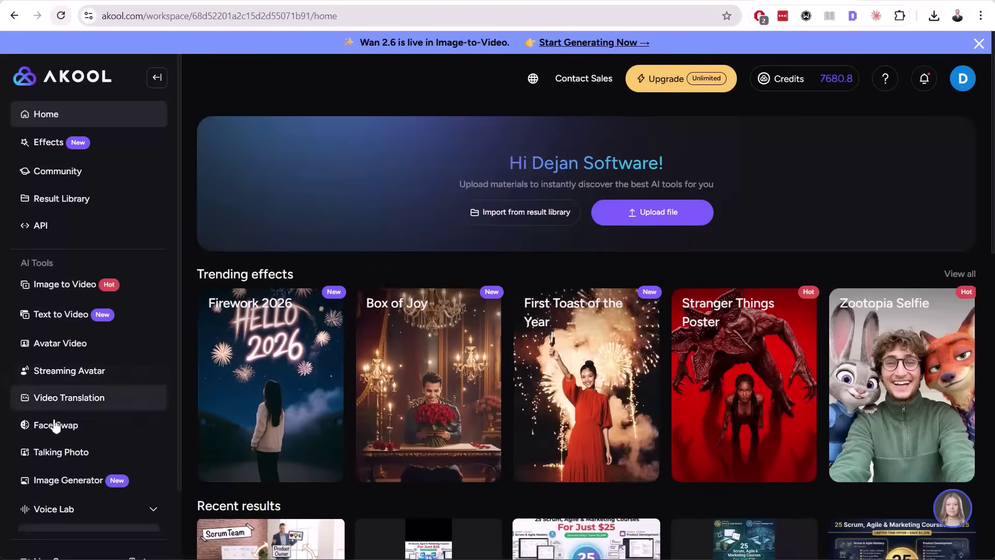
In Image Generator, remove the old reference and upload the Desktop headshot photo instead
scroll(55, 449, down, 2)
click(59, 378)
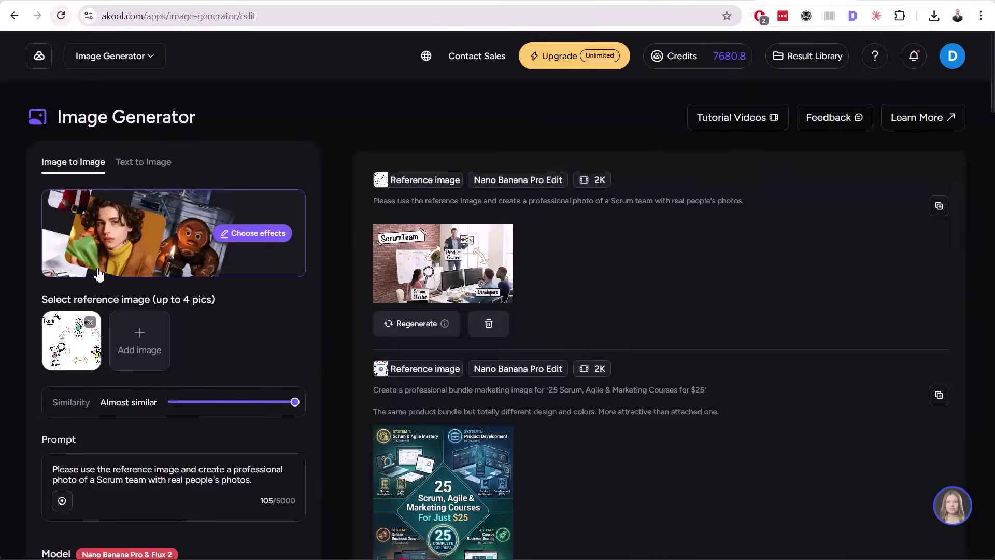
click(90, 323)
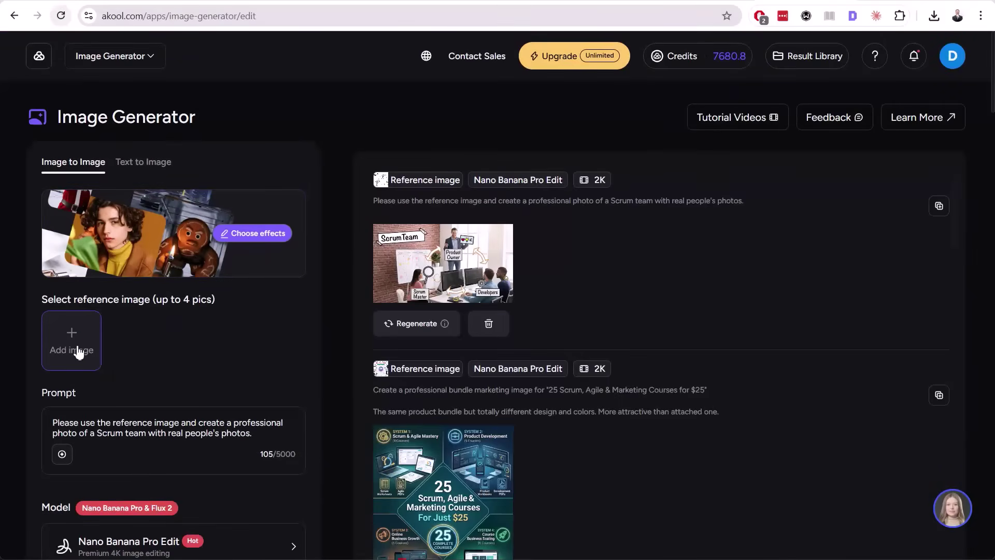
click(76, 346)
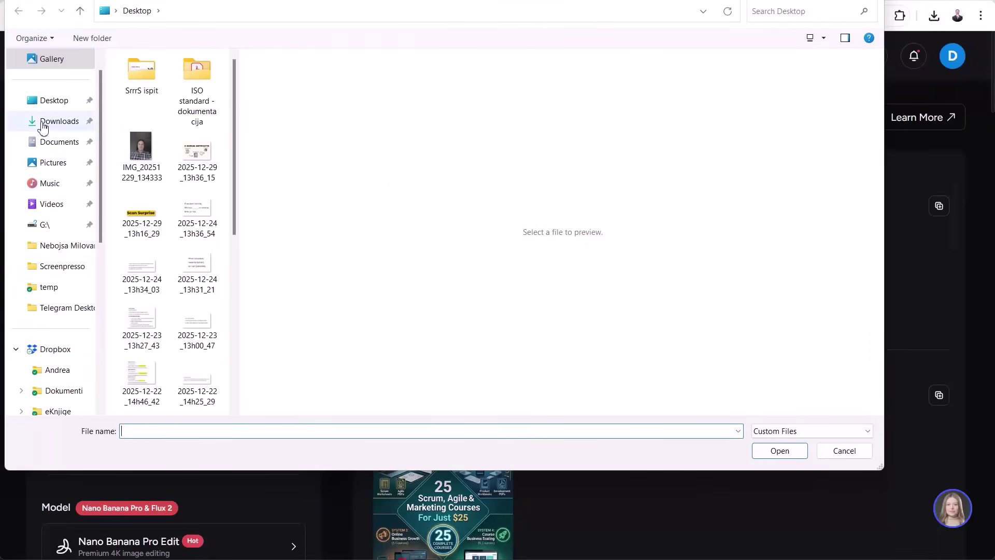
click(138, 148)
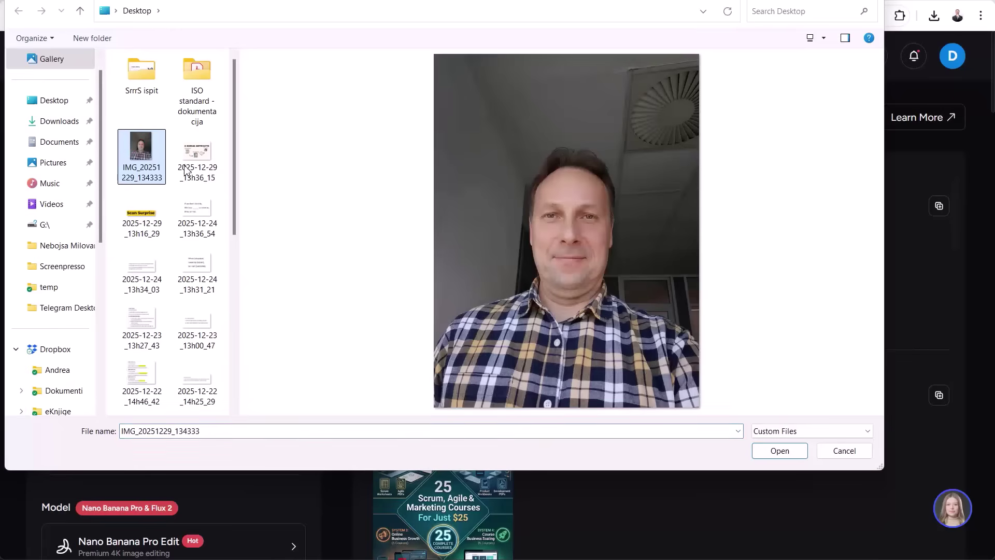
click(784, 450)
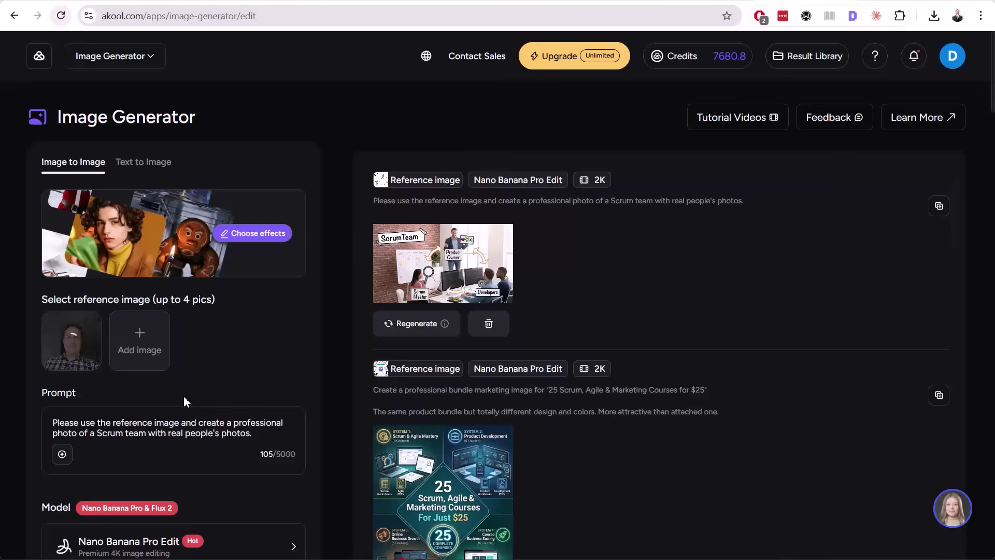
Replace the prompt with 'Turn this into a GQ magazine headshot in 4K', fix 'into', and generate
scroll(161, 442, down, 1)
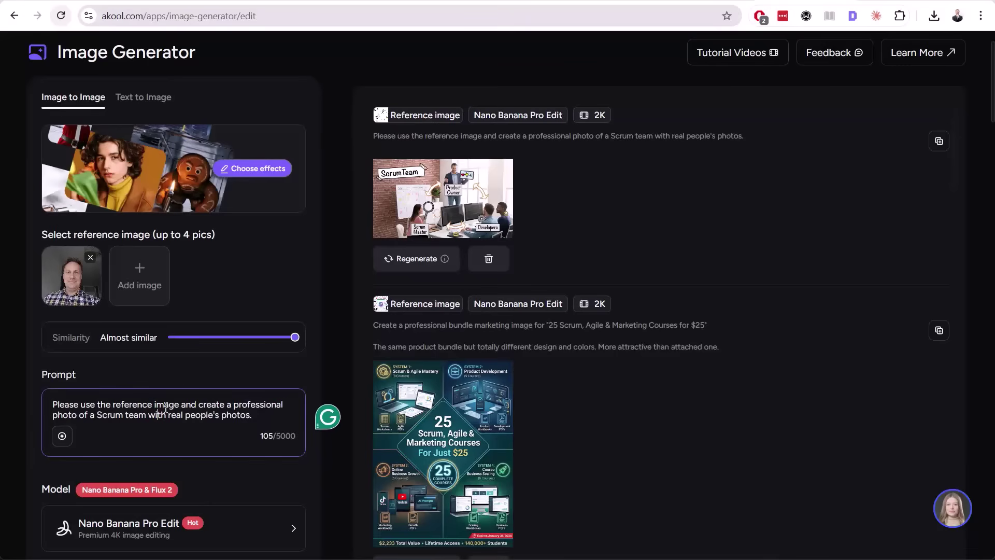
triple_click(165, 408)
text(Turn this in to a GQ magazine headshot in 4K)
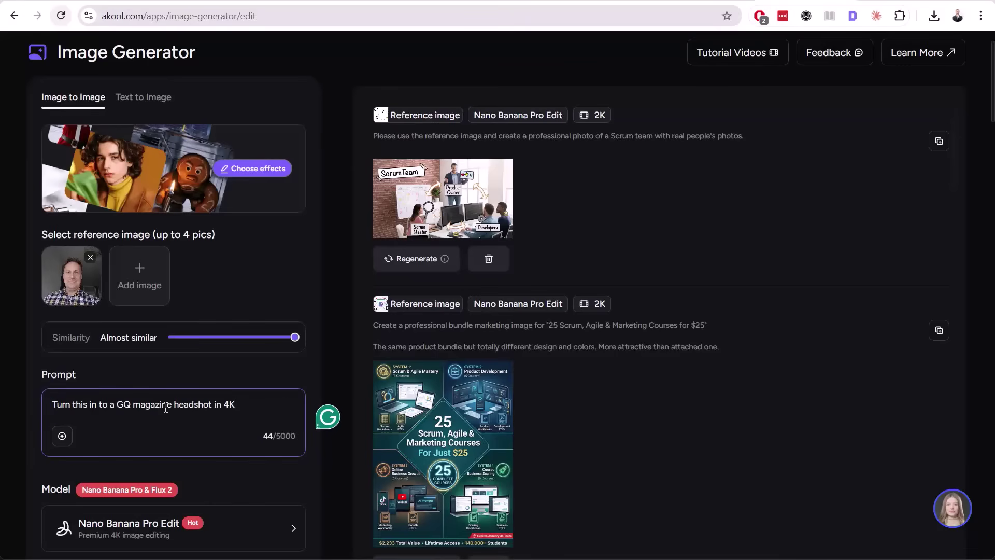
scroll(106, 236, down, 3)
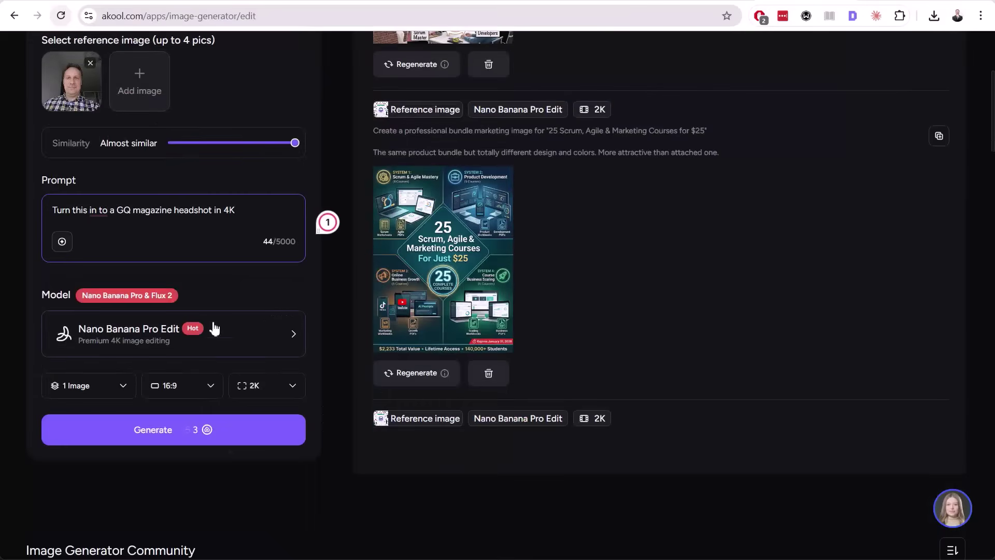
click(99, 213)
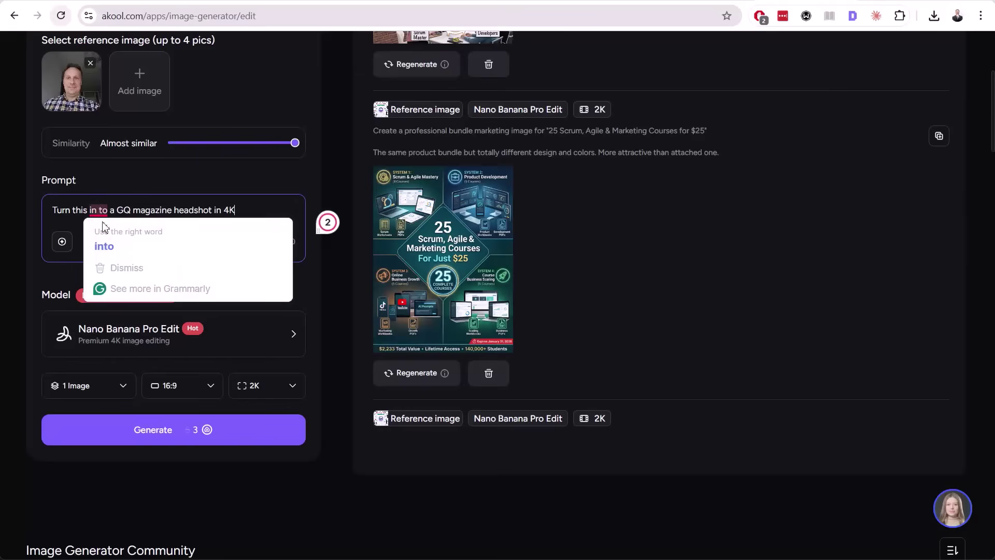
click(113, 247)
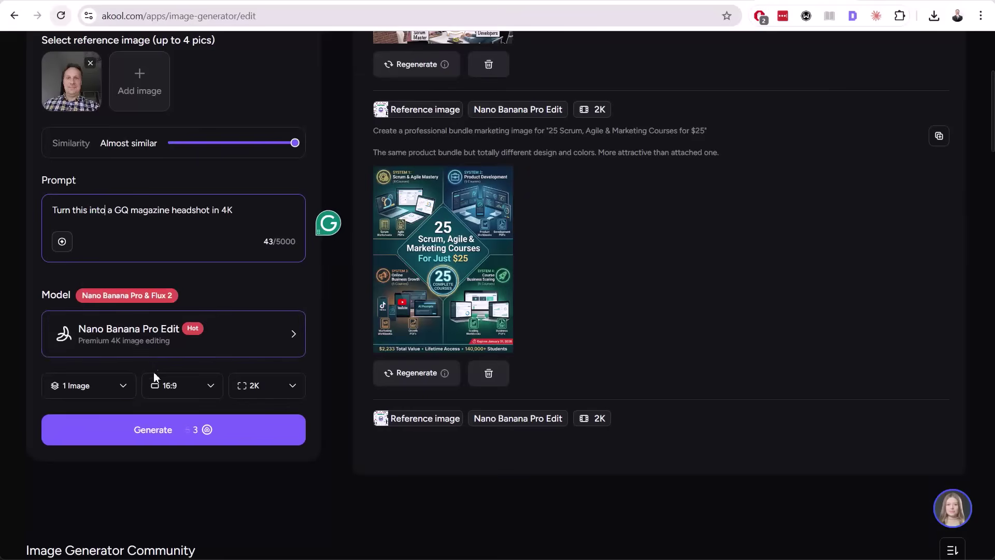
click(175, 442)
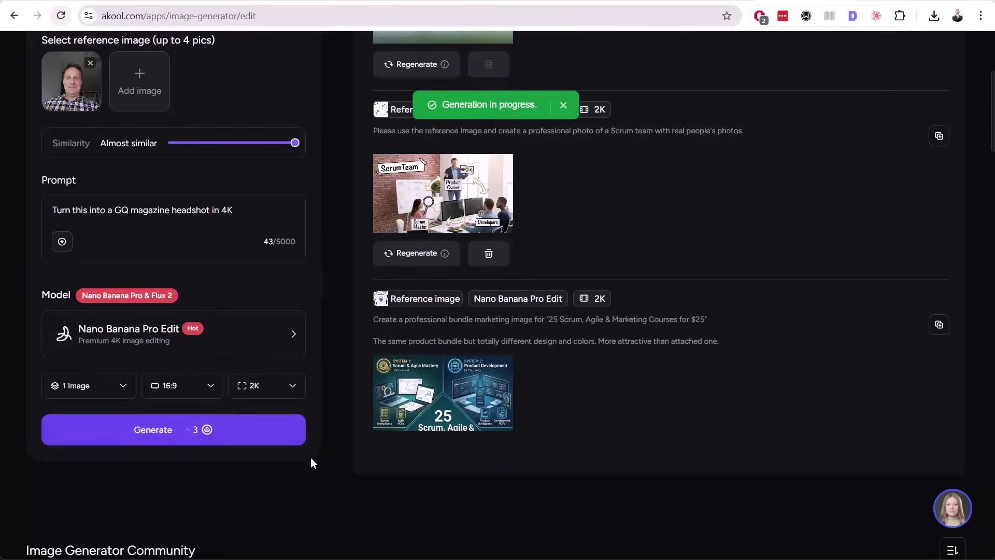
scroll(631, 464, up, 2)
scroll(631, 463, up, 2)
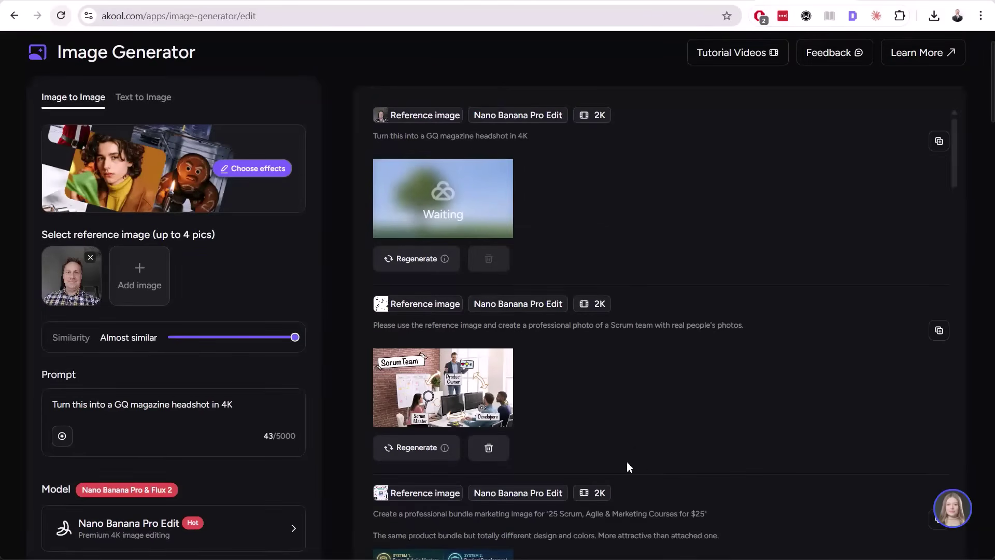
In the Notepad prompt, split 'attachedreference' and delete the face description in parentheses
key(alt+Tab)
right_click(529, 190)
click(515, 229)
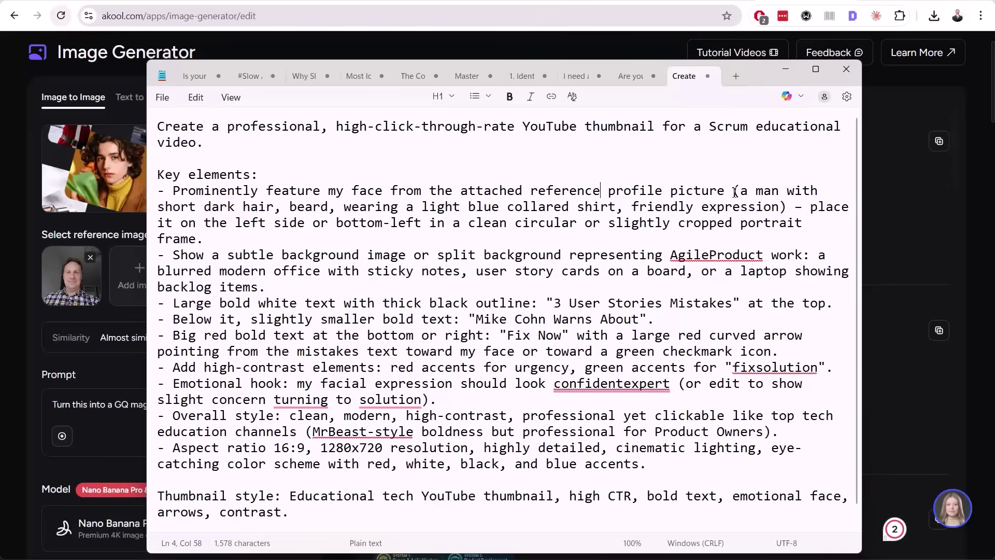
drag(741, 192, 786, 210)
key(Delete)
key(Delete)
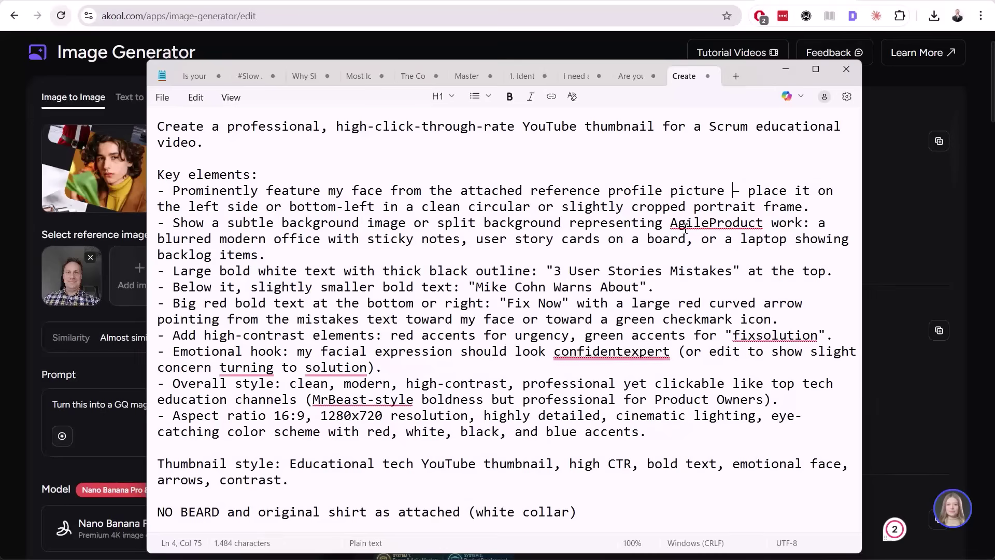
Change 'AgileProduct work' to 'Scrum' and the subtitle to 'Learn Scrum in 90 seconds'
drag(670, 224, 805, 223)
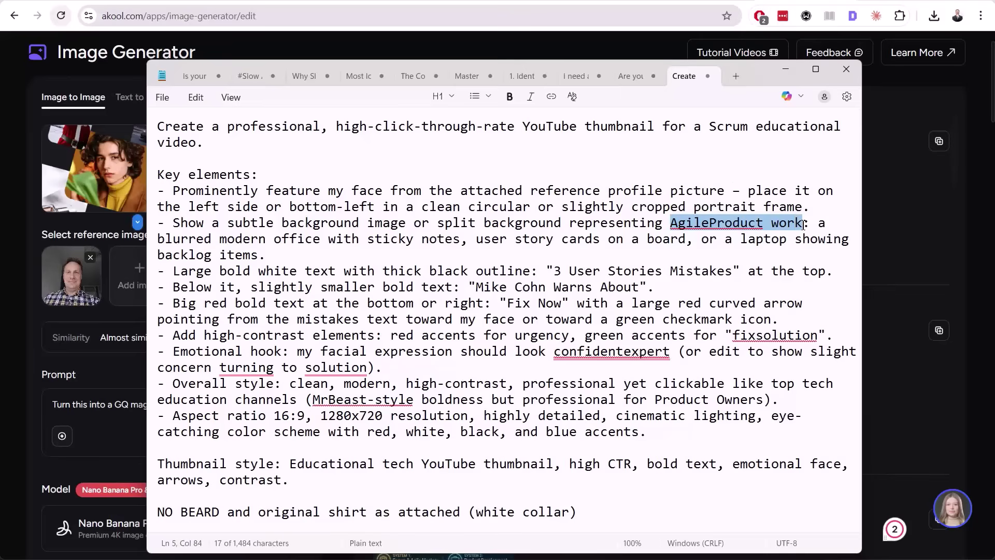
text(Scrum)
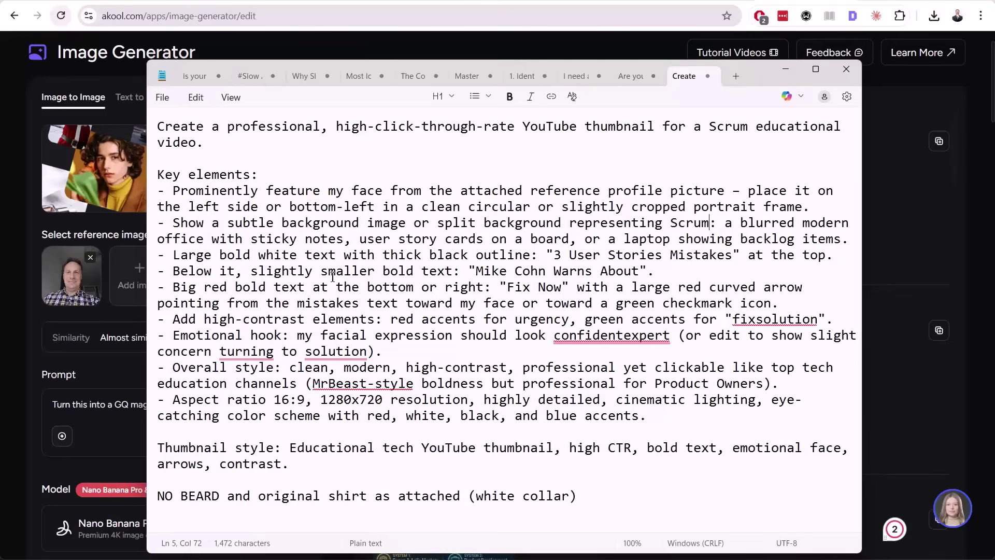
drag(476, 271, 644, 275)
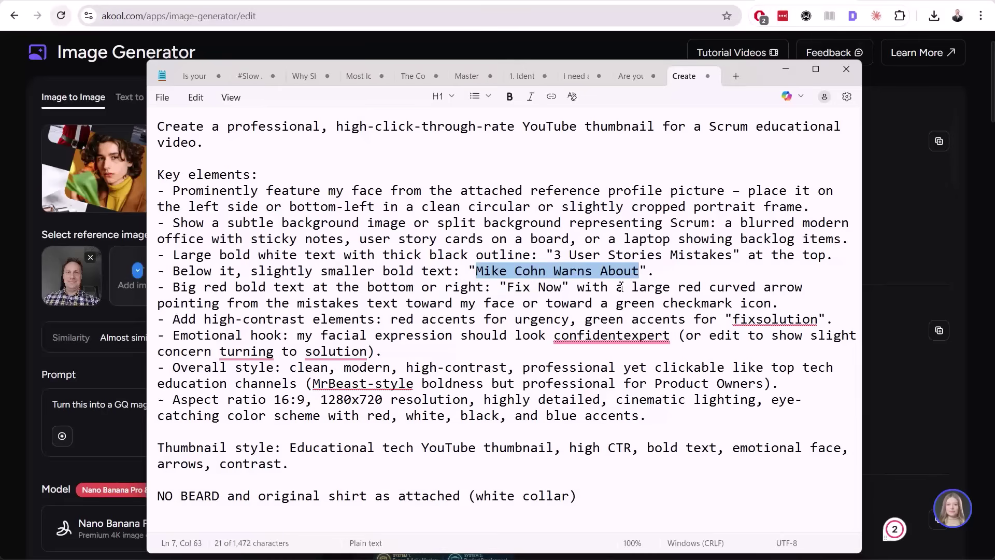
text(Learn Scrum i)
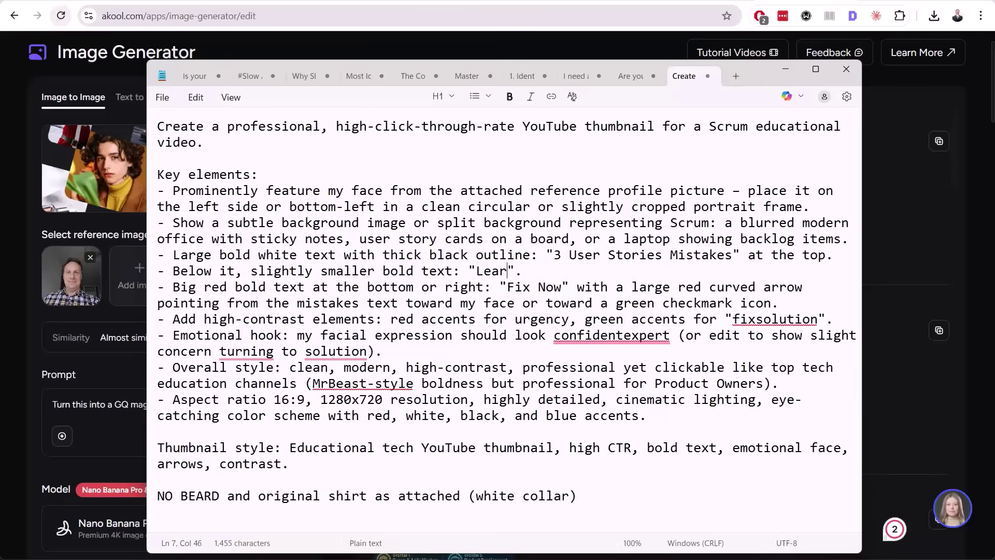
text(n 90 seconds)
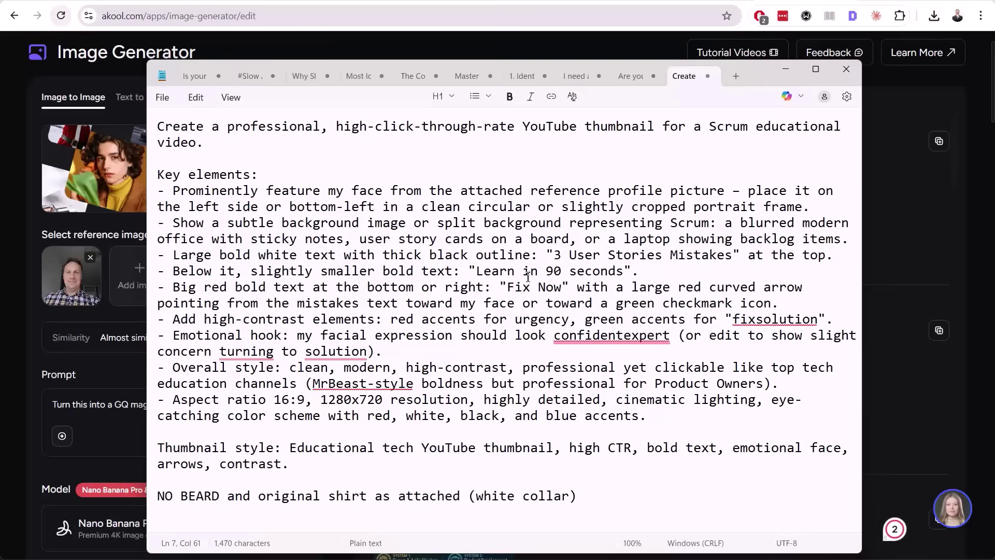
Paste the corrected prompt, add 'YouTube title:' after the opening sentence, and minimise Notepad
key(ctrl+a)
text(Create a professional, high-click-through-rate YouTube thumbnail for a Scrum educational video.  Key elements: - Prominently feature my face from the attached reference profile picture – place it on the left side or bottom-left in a clean circular or slightly cropped portrait frame. - Show a subtle background image or split background representing Scrum: a blurred modern office with sticky notes, user story cards on a board, or a laptop showing backlog items. - Large bold white text with thick black outline: "3 User Stories Mistakes" at the top. - Below it, slightly smaller bold text: "Learn Scrum in 90 seconds". - Big red bold text at the bottom or right: "Fix Now" with a large red curved arrow pointing from the mistakes text toward my face or toward a green checkmark icon. - Add high-contrast elements: red accents for urgency, green accents for "fix solution". - Emotional hook: my facial expression should look confident, expert (or edit to show slight concern, turning to the solution). - Overall style: clean, modern, high-contrast, professional yet clickable like top tech education channels (MrBeast-style boldness but professional for Product Owners). - Aspect ratio 16:9, 1280x720 resolution, highly detailed, cinematic lighting, eye-catching color scheme with red, white, black, and blue accents.  Thumbnail style: Educational tech YouTube thumbnail, high CTR, bold text, emotional face, arrows, contrast.)
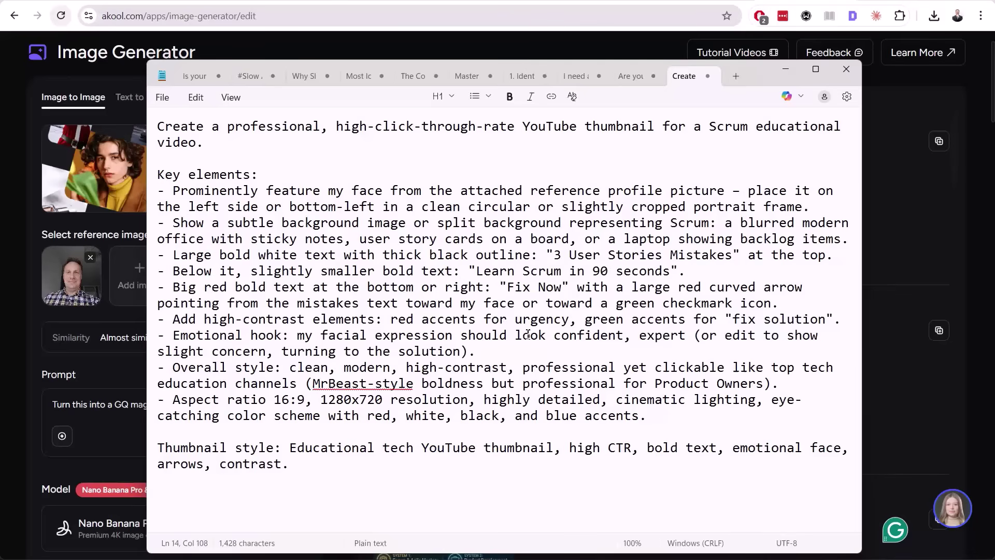
click(522, 288)
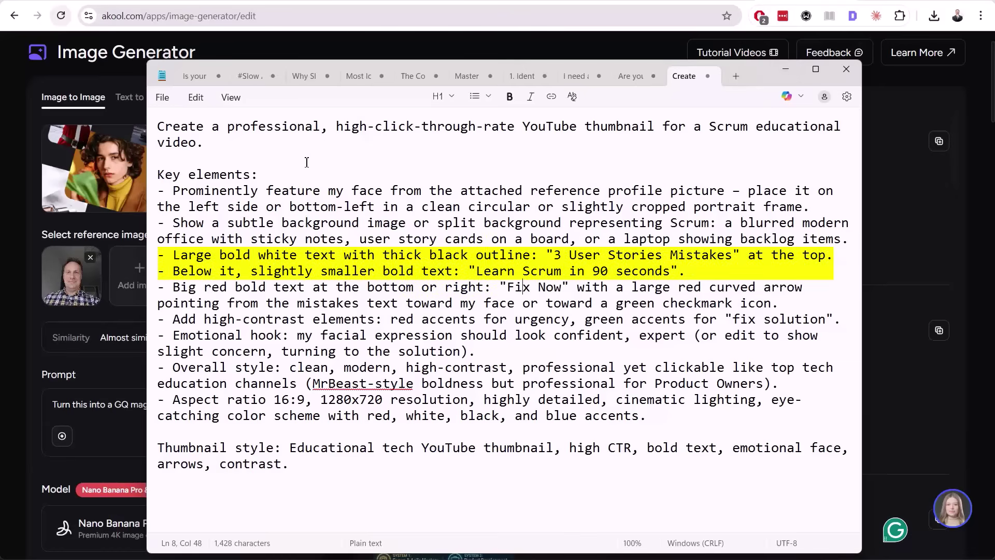
click(218, 140)
text(YouTube)
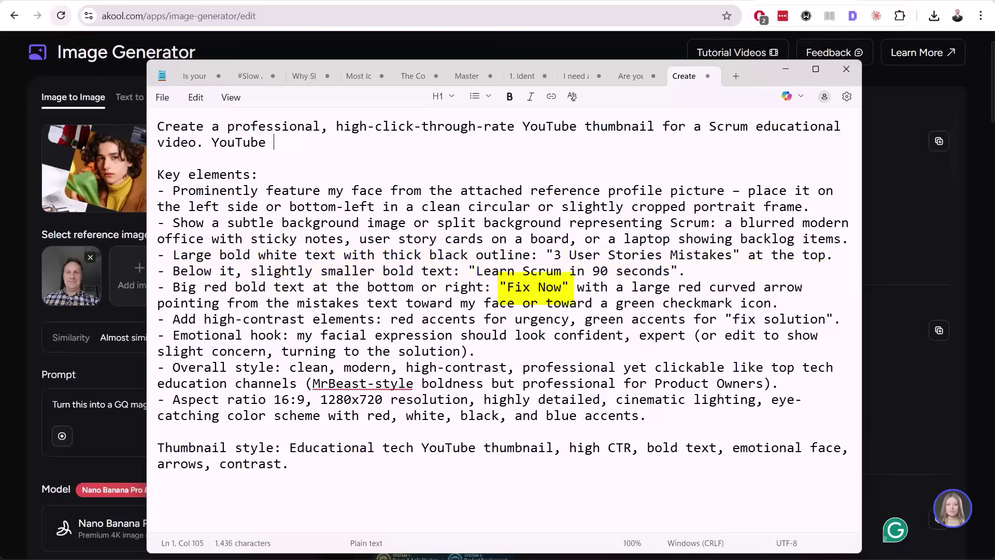
text( title:)
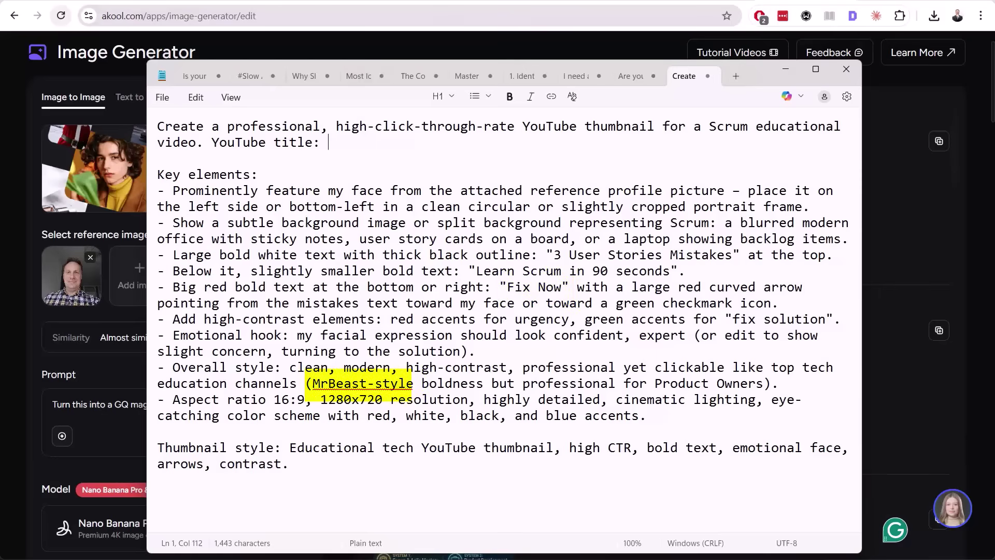
click(785, 70)
mouse_move(443, 209)
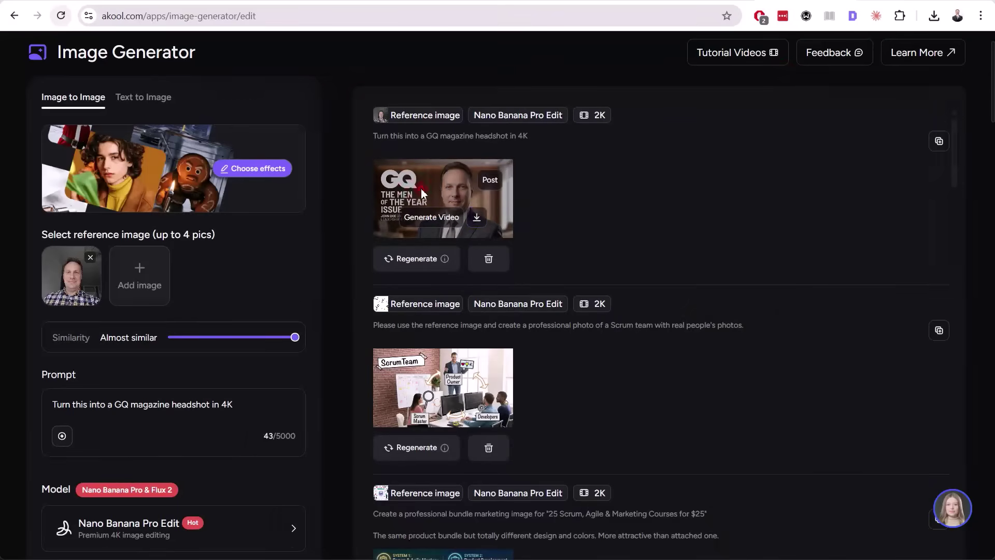
Preview the GQ headshot full size, then replace the old prompt with the Scrum thumbnail prompt
click(423, 193)
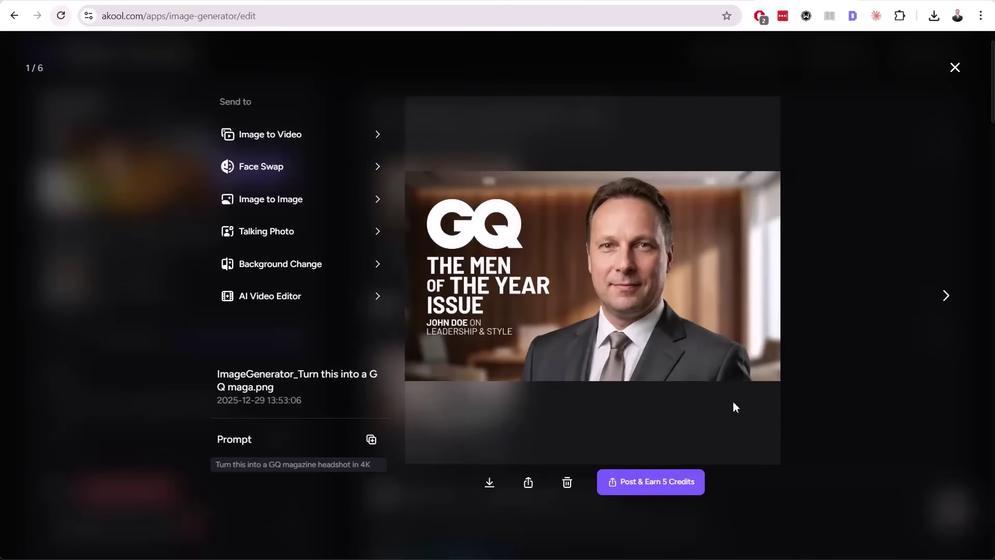
key(Escape)
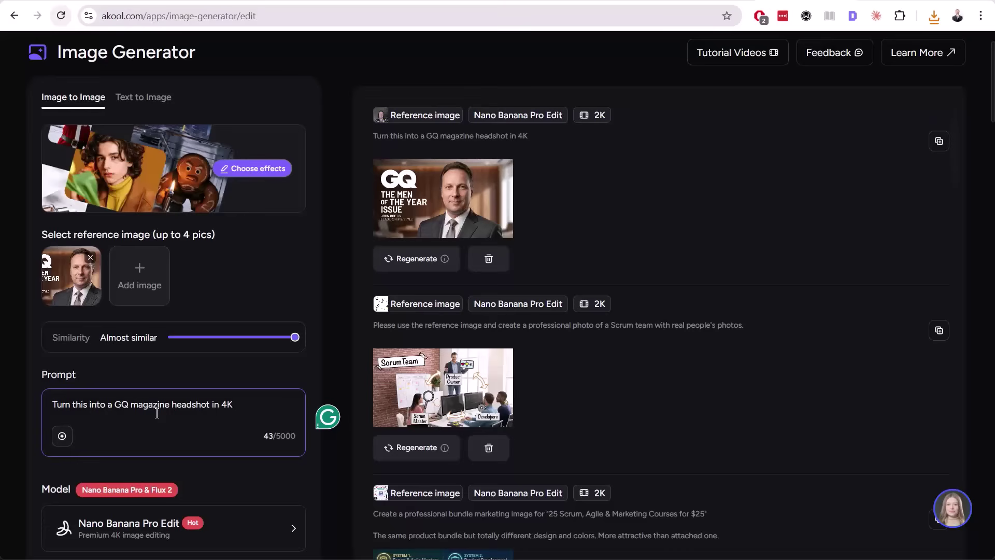
key(ctrl+a)
key(ctrl+v)
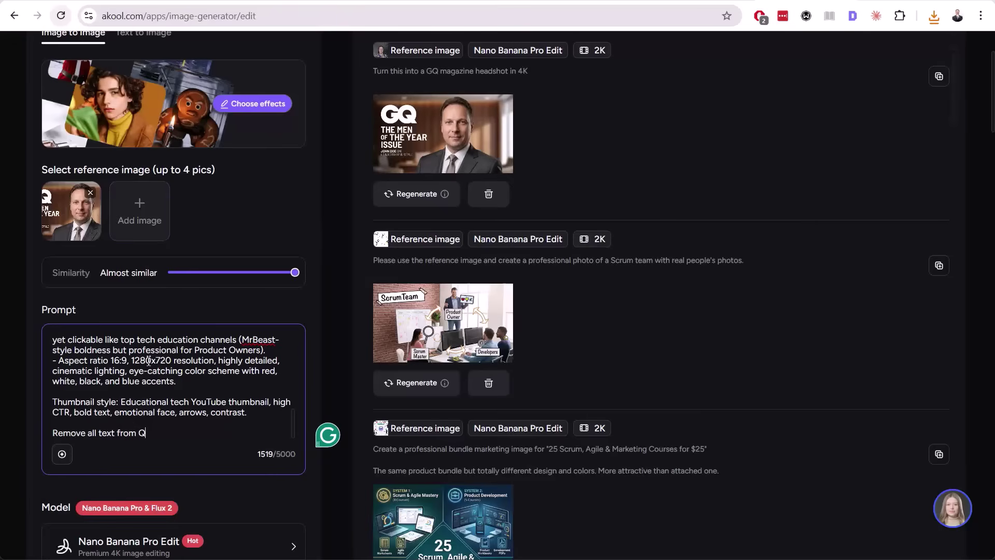
Add 'Remove all text from the reference photo' with the prompt in brackets, then generate
key(BackSpace)
text(GQ)
key(BackSpace)
key(BackSpace)
text(the image)
key(BackSpace)
key(BackSpace)
key(BackSpace)
key(BackSpace)
key(BackSpace)
text(refere)
text(nce image)
key(BackSpace)
key(BackSpace)
key(BackSpace)
key(BackSpace)
key(BackSpace)
text(photo ())
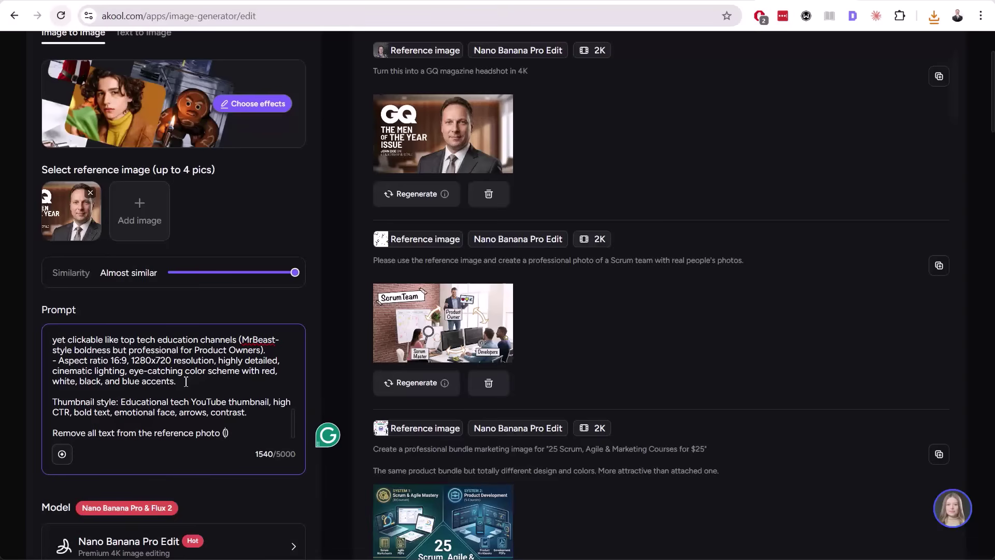
key(ctrl+v)
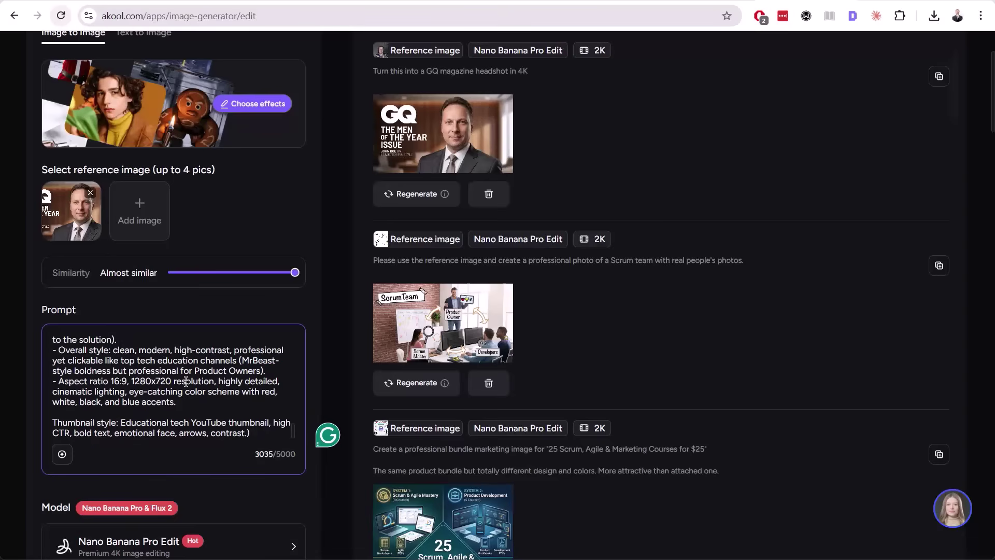
scroll(156, 383, down, 4)
click(179, 448)
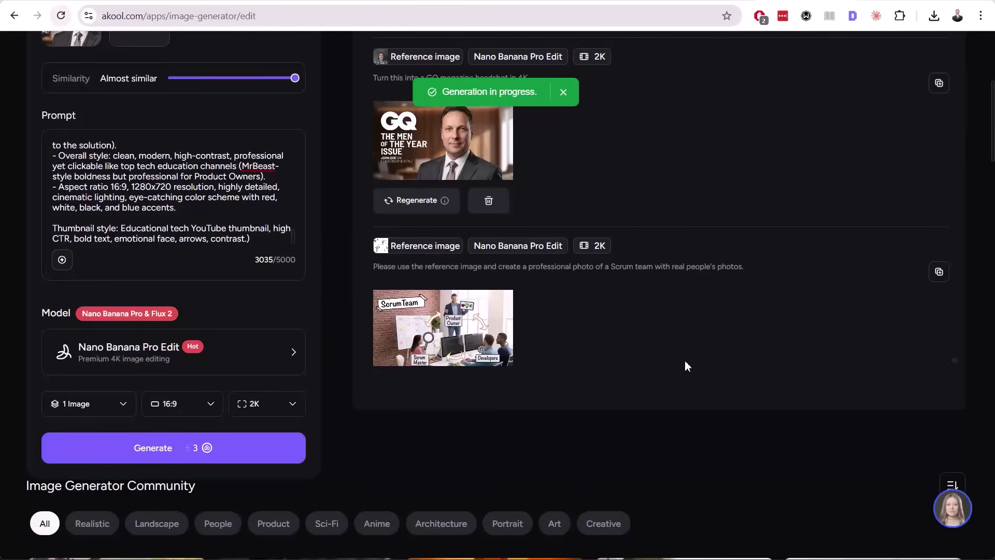
Scroll up to the finished '3 User Stories Mistakes' thumbnail at the top of the results
scroll(689, 358, up, 5)
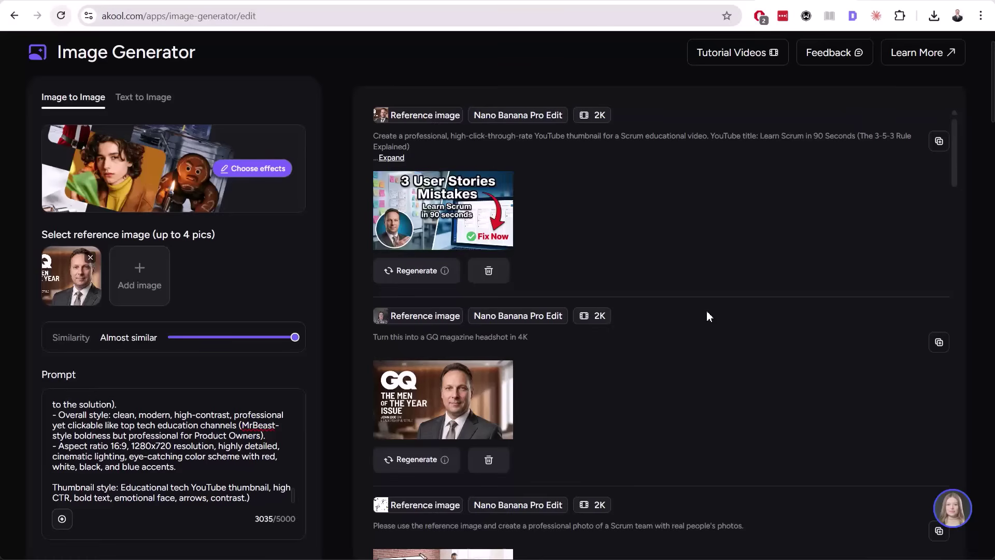
View the new Scrum thumbnail at full size, then scroll through its prompt text
click(437, 207)
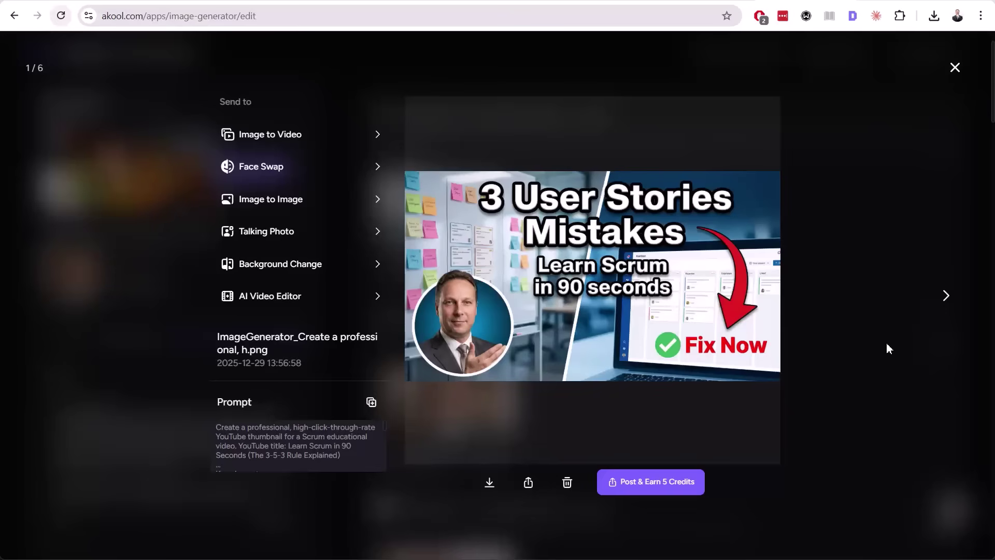
click(887, 344)
scroll(128, 443, up, 3)
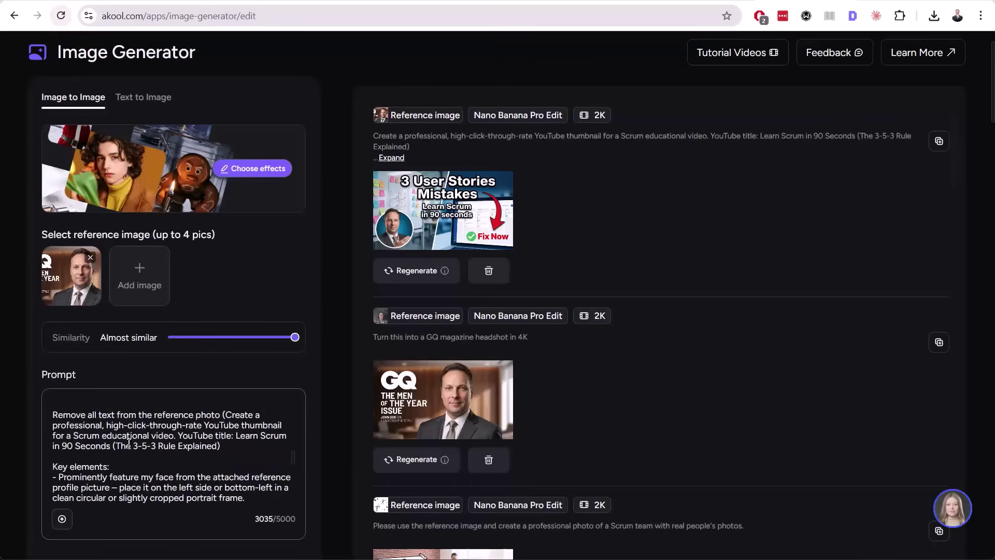
scroll(129, 444, down, 10)
scroll(128, 443, up, 2)
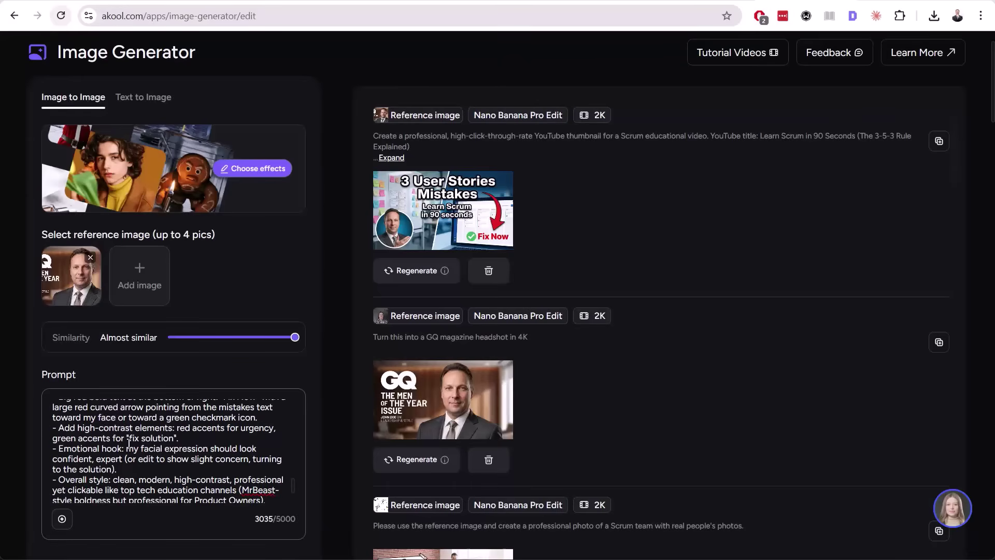
scroll(135, 451, down, 4)
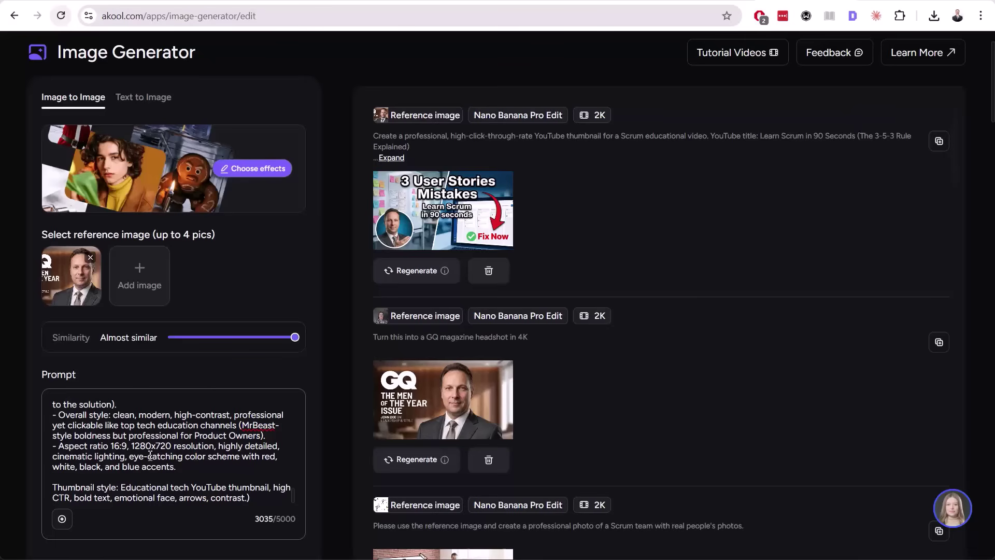
scroll(150, 455, up, 1)
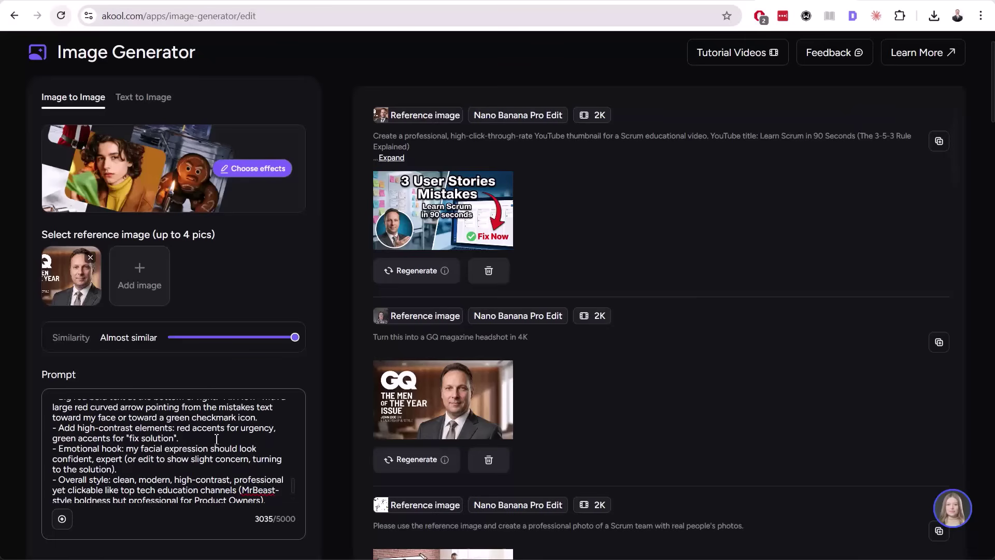
scroll(179, 440, up, 2)
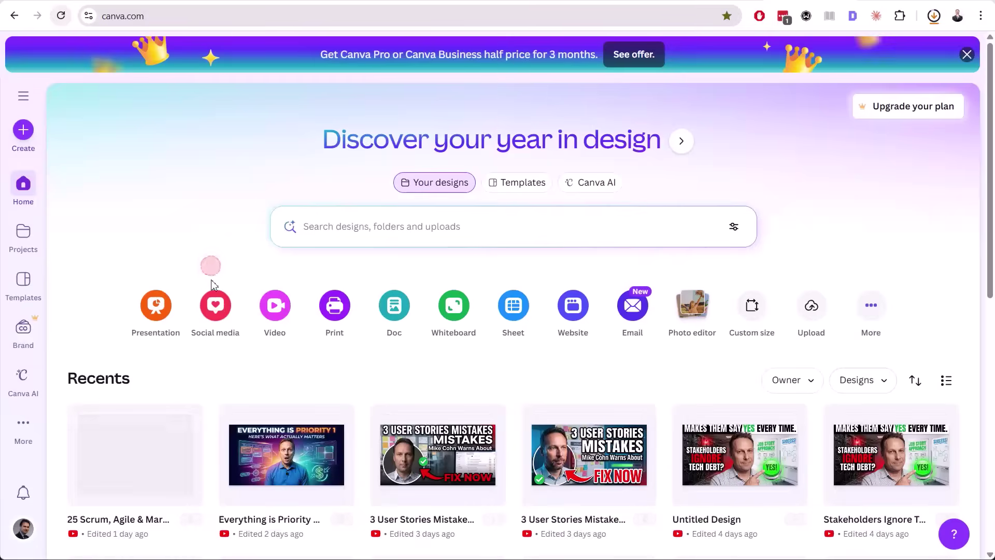
Create a YouTube Thumbnail design and place the uploaded Learn Scrum image on it
click(216, 308)
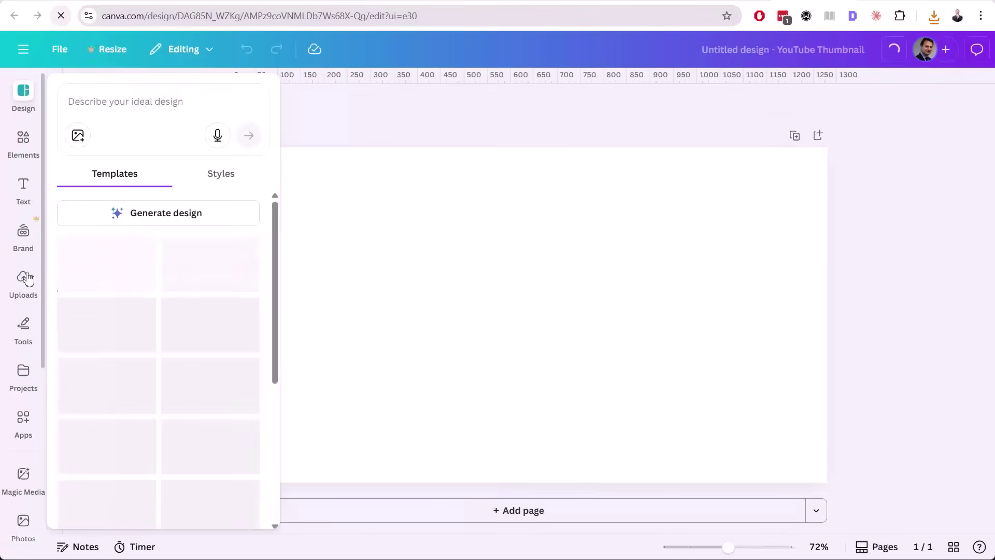
click(24, 280)
click(155, 133)
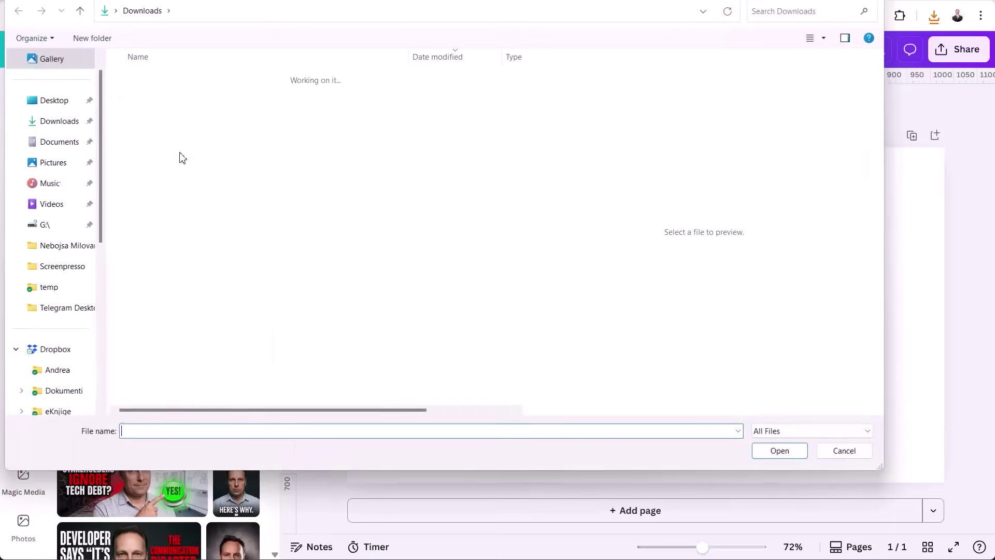
click(766, 449)
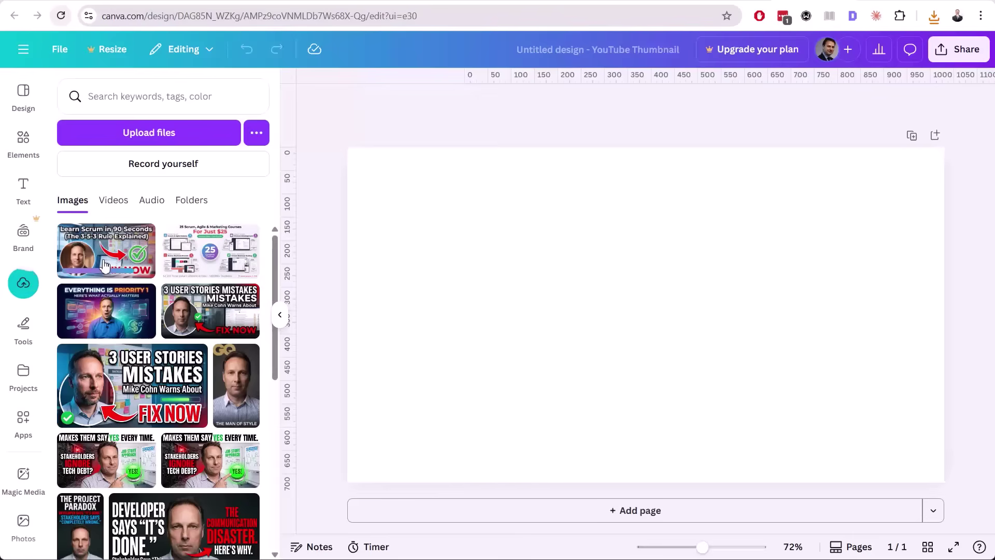
click(105, 266)
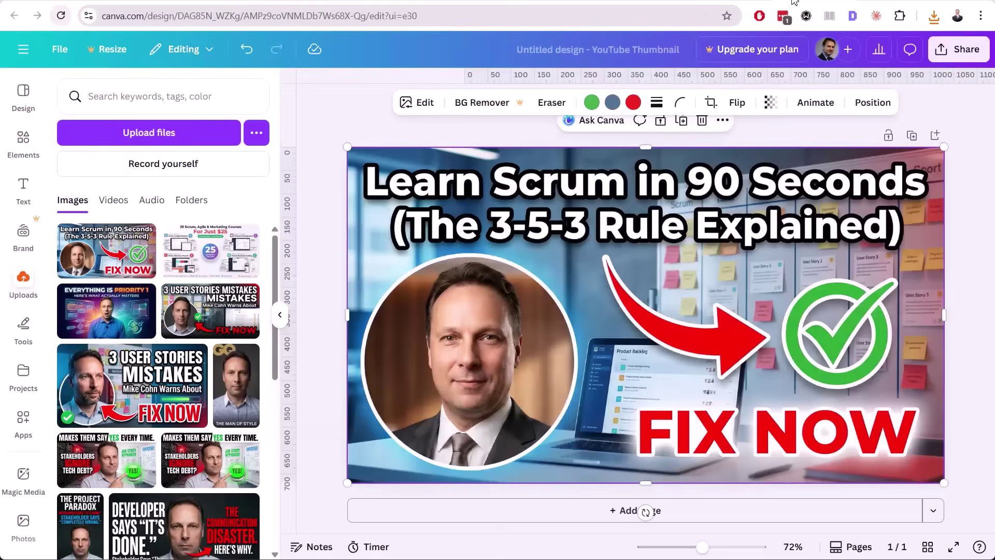
Download the thumbnail design as a JPG
click(958, 49)
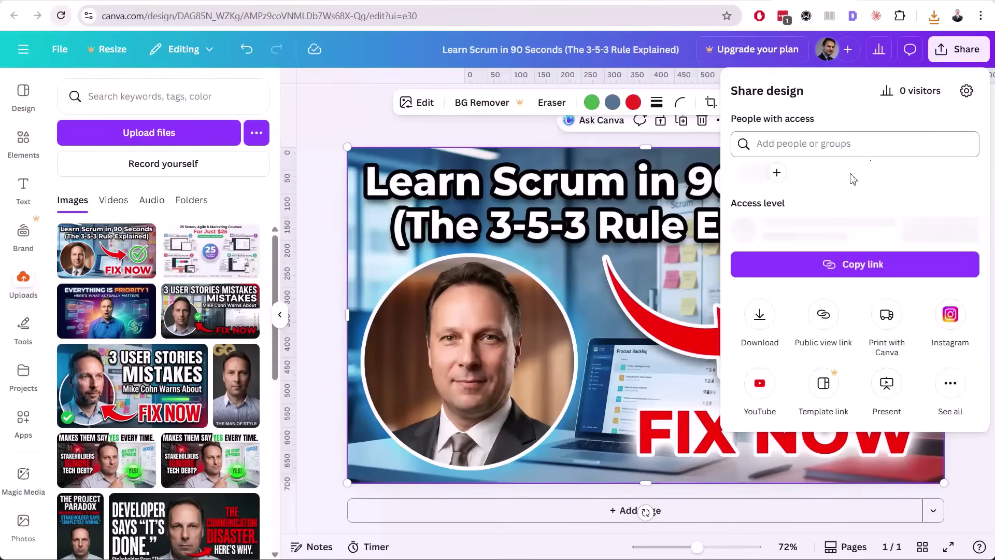
click(760, 320)
click(833, 350)
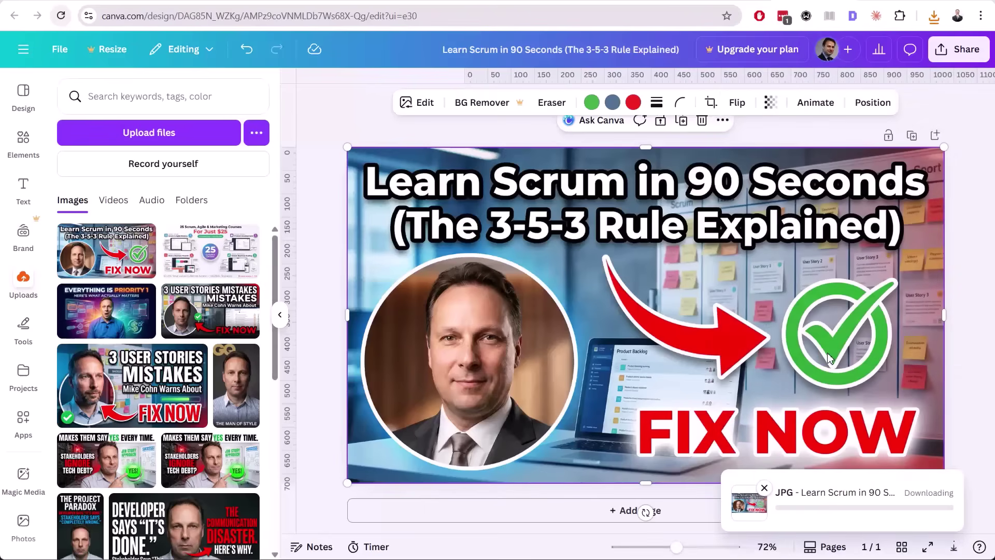